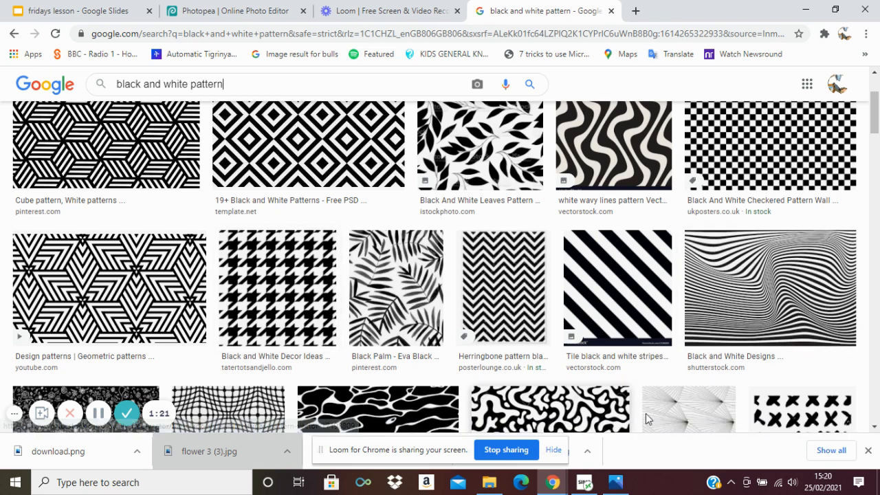
Save the white wavy lines pattern from the black and white pattern image results as a JPEG in the Images for Demos folder
{"action": "scroll", "coordinate": [630, 257], "scroll_direction": "up", "scroll_amount": 2}
{"action": "left_click", "coordinate": [629, 257]}
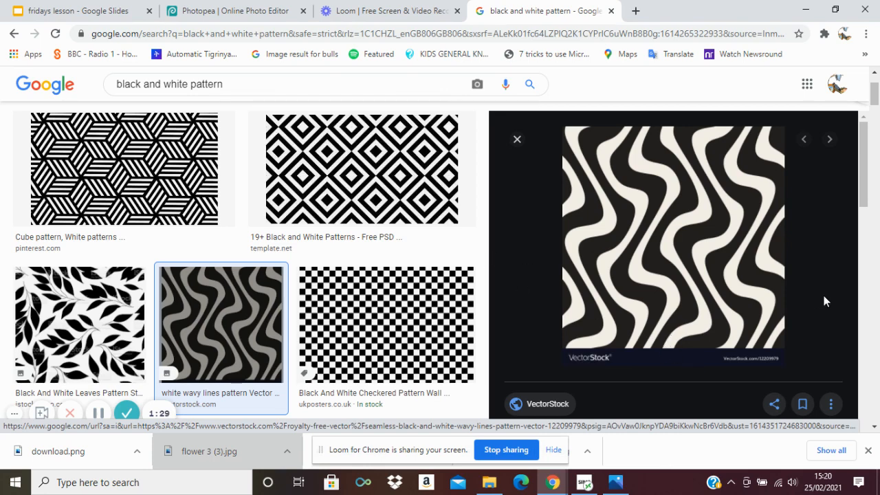
{"action": "left_click", "coordinate": [76, 11]}
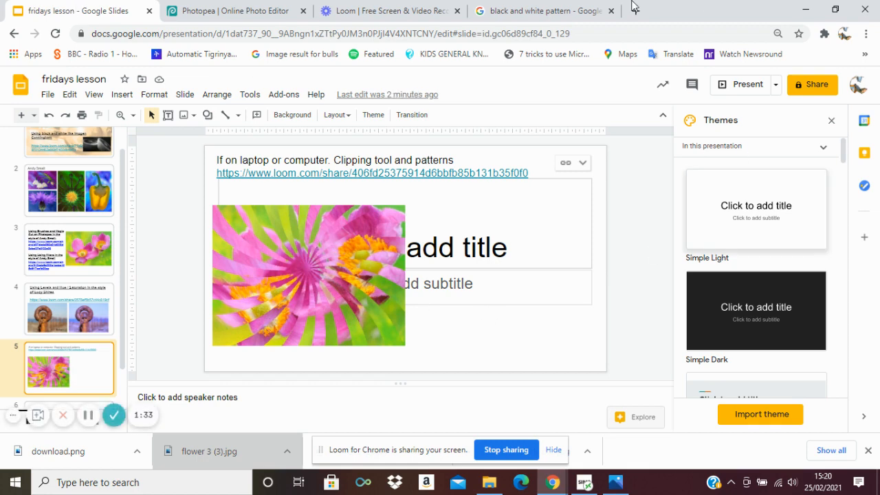
{"action": "left_click", "coordinate": [584, 12]}
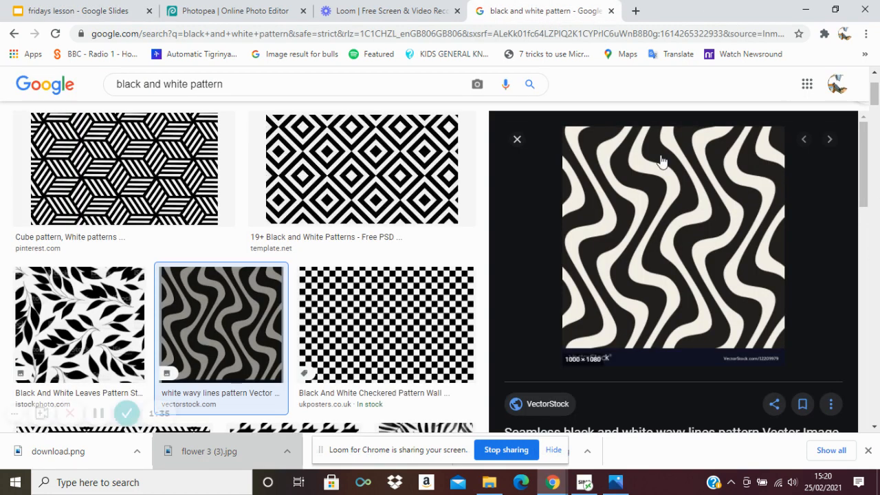
{"action": "right_click", "coordinate": [631, 187]}
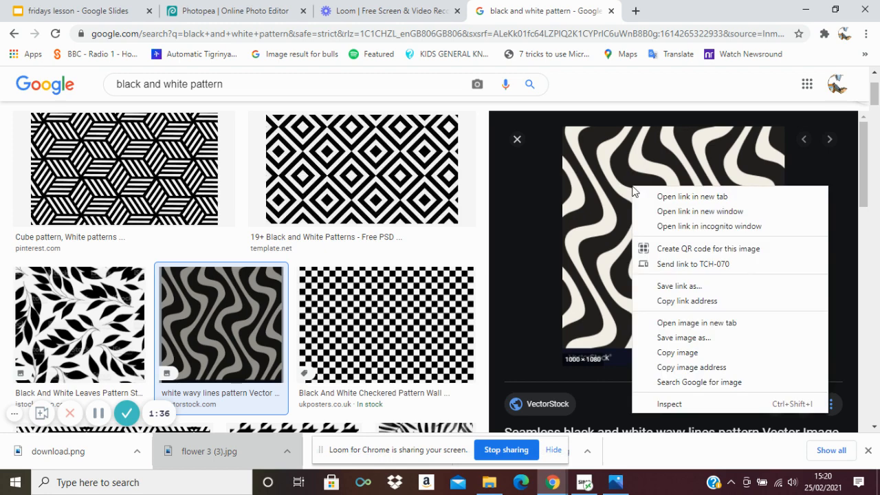
{"action": "left_click", "coordinate": [683, 338]}
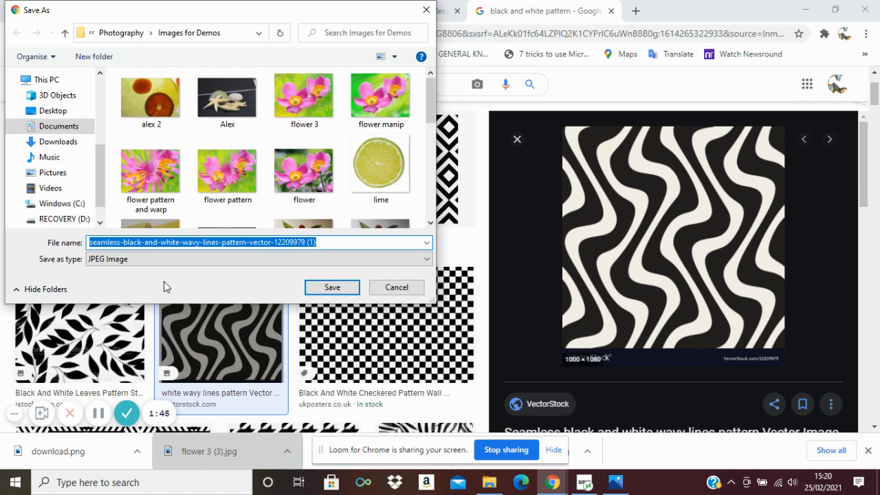
{"action": "left_click", "coordinate": [330, 288]}
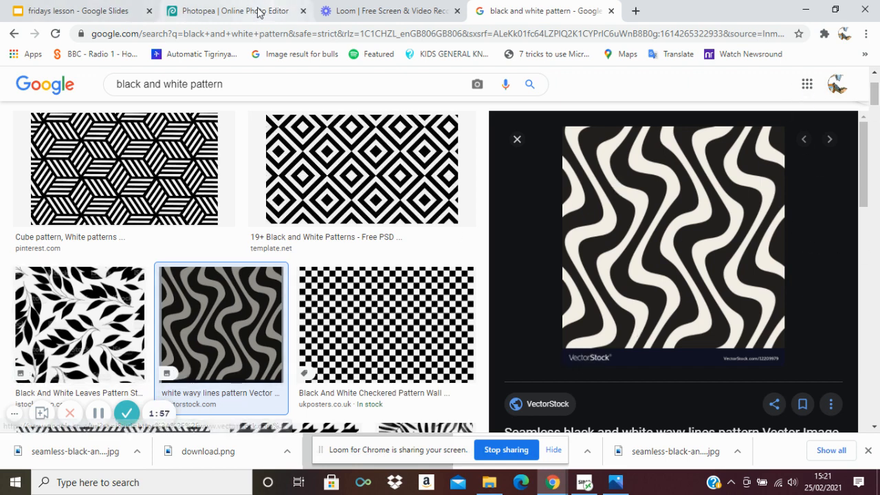
Switch to Photopea and open seamless-black-and-white-wavy-lines-pattern-vector-12209979 (1) from Images for Demos
{"action": "left_click", "coordinate": [230, 10]}
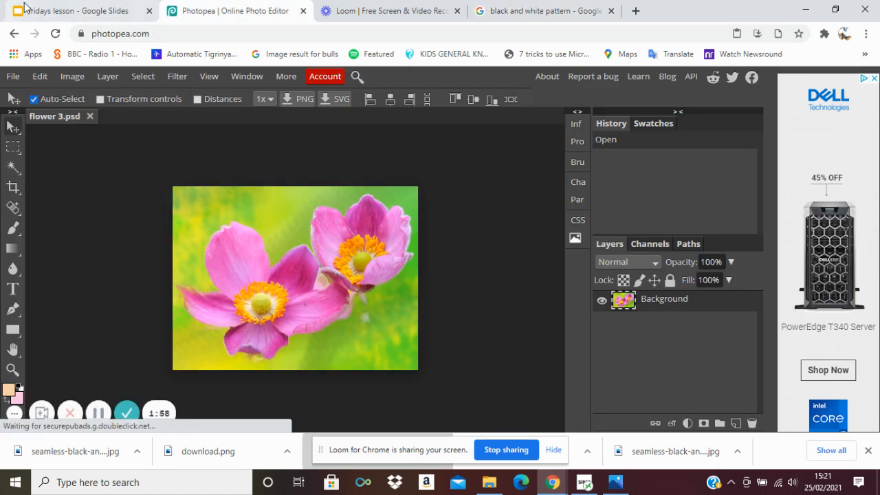
{"action": "left_click", "coordinate": [7, 77]}
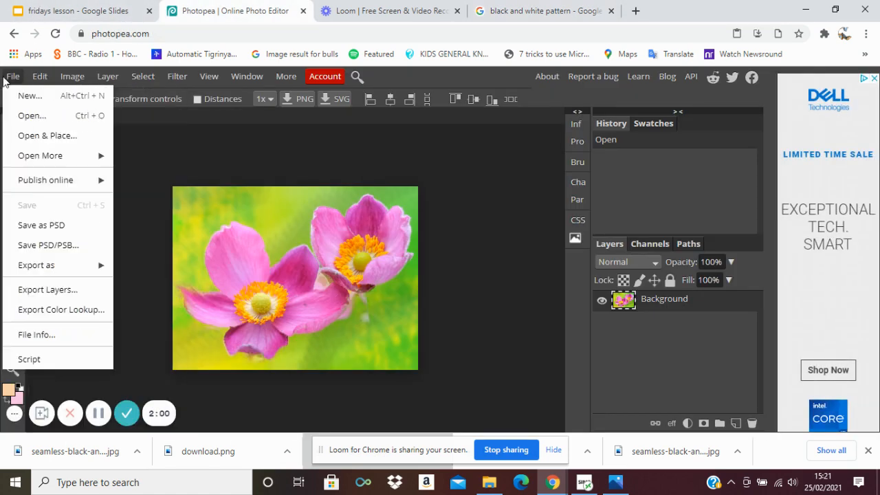
{"action": "left_click", "coordinate": [22, 121]}
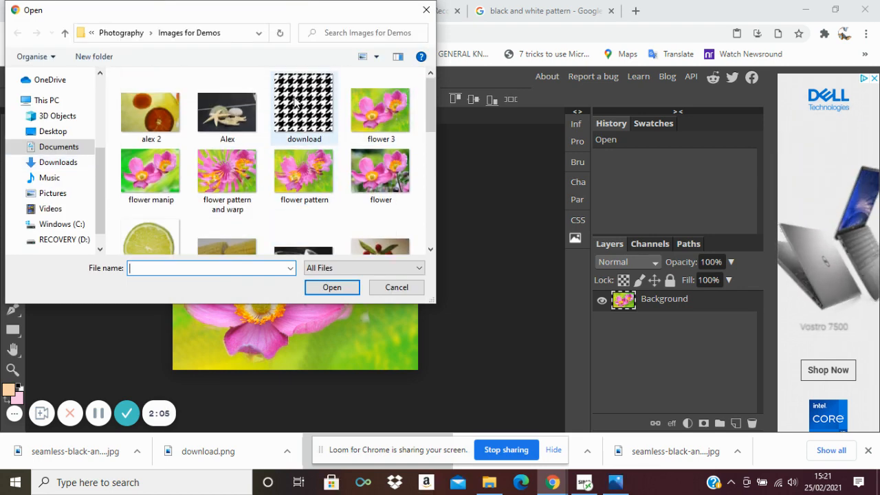
{"action": "scroll", "coordinate": [311, 121], "scroll_direction": "down", "scroll_amount": 5}
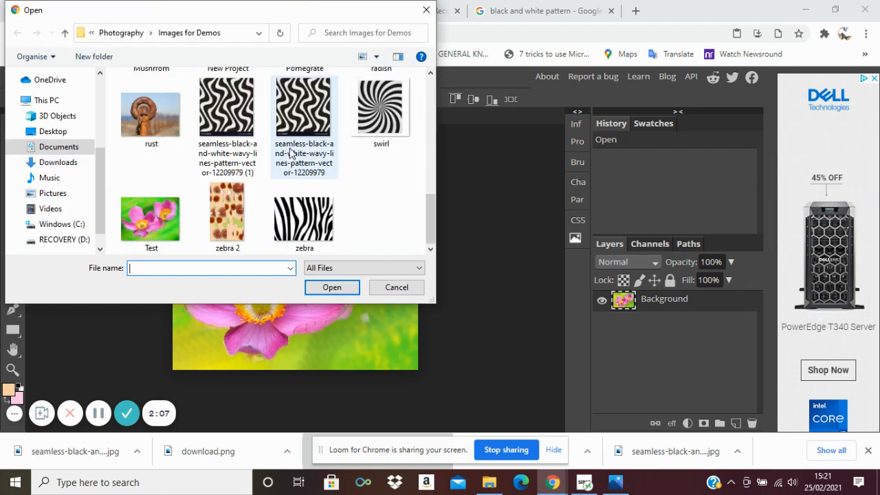
{"action": "scroll", "coordinate": [372, 185], "scroll_direction": "up", "scroll_amount": 1}
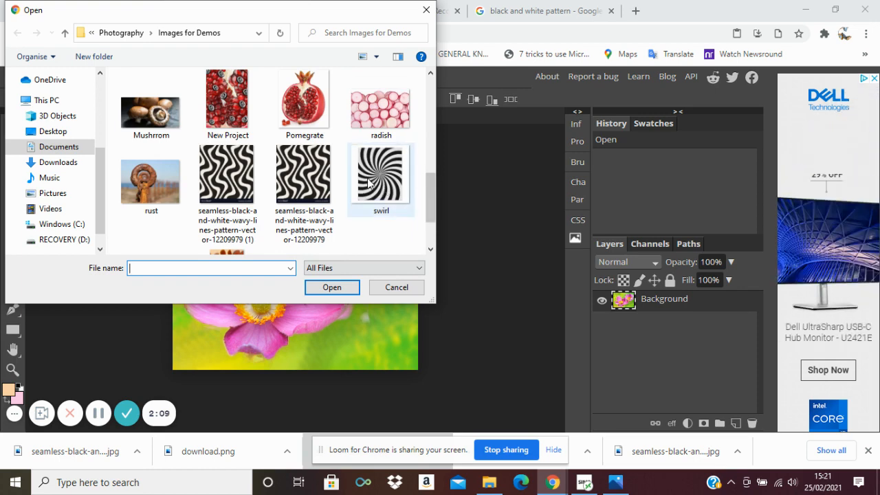
{"action": "left_click", "coordinate": [227, 180]}
{"action": "left_click", "coordinate": [333, 287]}
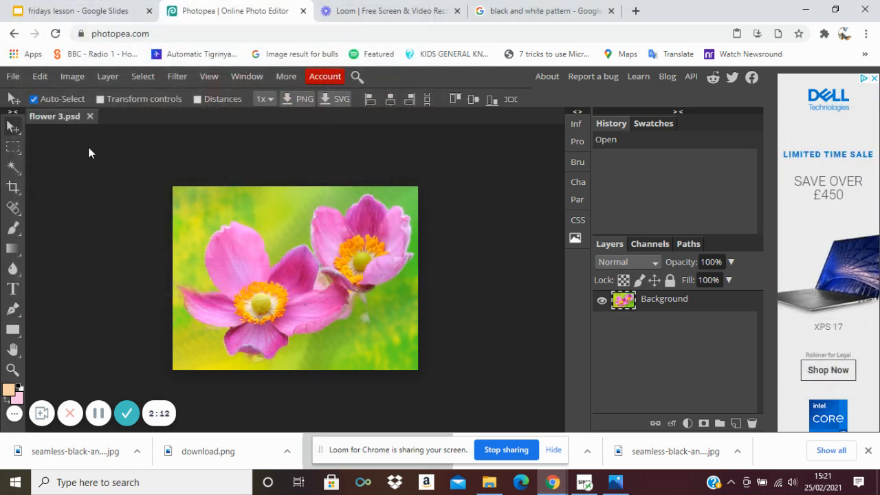
Crop the wavy pattern image to cut off the VectorStock strip along its lower edge
{"action": "left_click", "coordinate": [38, 119]}
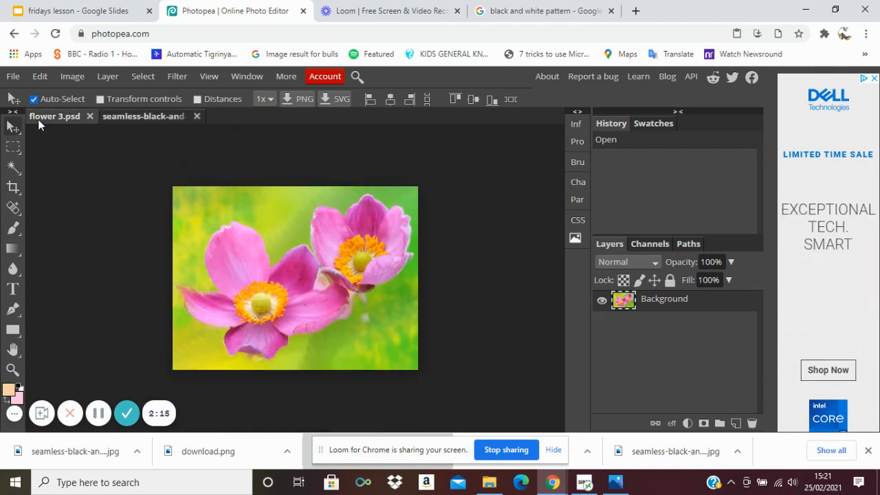
{"action": "left_click", "coordinate": [150, 117]}
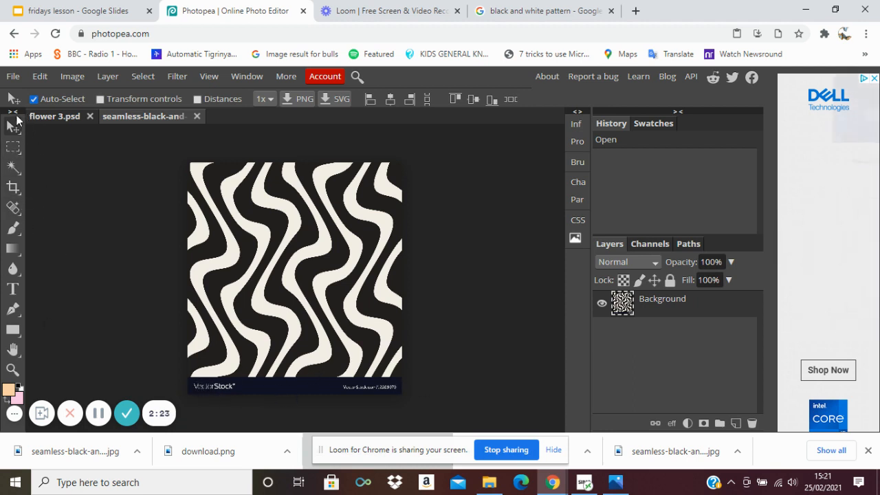
{"action": "left_click", "coordinate": [14, 187]}
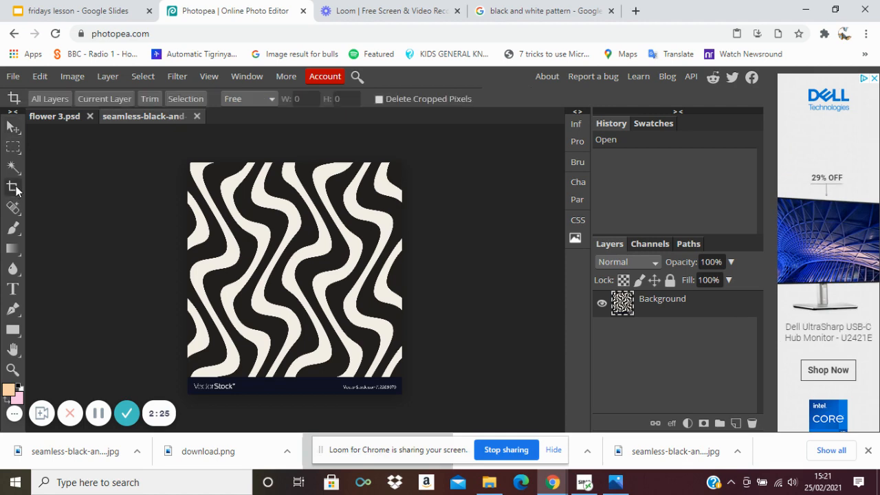
{"action": "left_click_drag", "start_coordinate": [188, 162], "coordinate": [402, 379]}
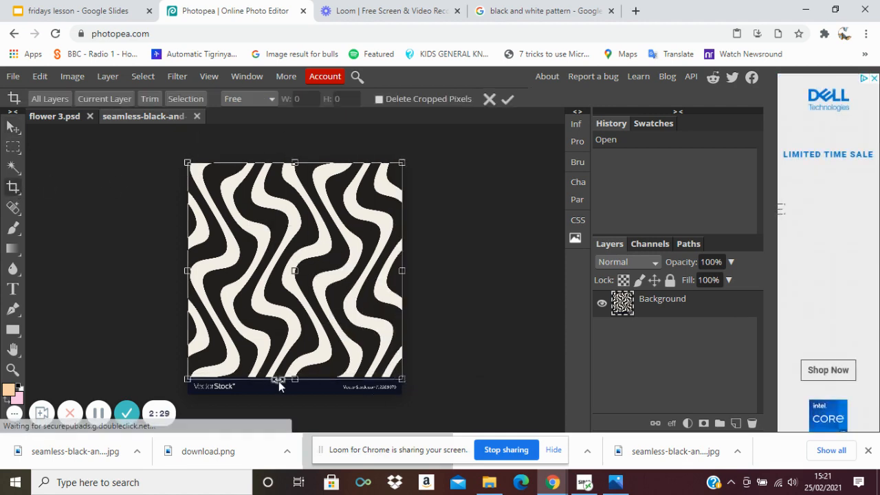
{"action": "left_click_drag", "start_coordinate": [295, 379], "coordinate": [294, 375]}
{"action": "key", "text": "Return"}
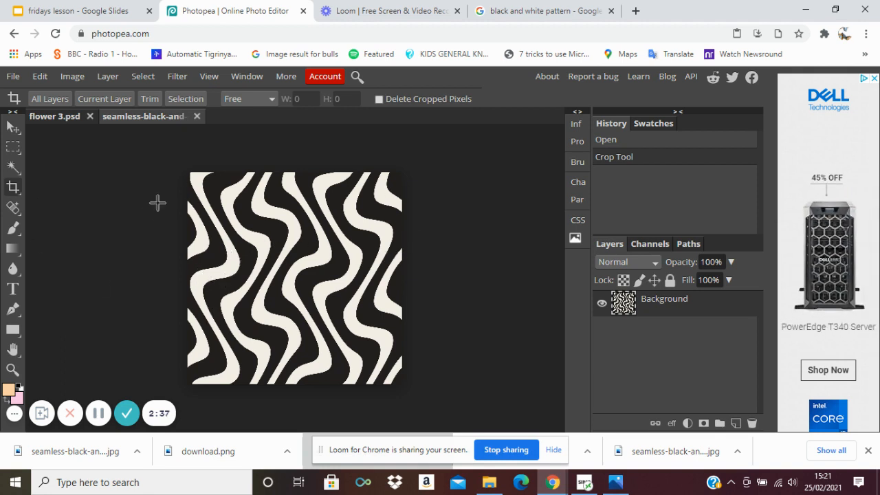
Delete every white wavy stripe of the pattern using Magic Wand selections with tolerance 16, keeping only the black stripes
{"action": "left_click", "coordinate": [14, 167]}
{"action": "left_click", "coordinate": [88, 168]}
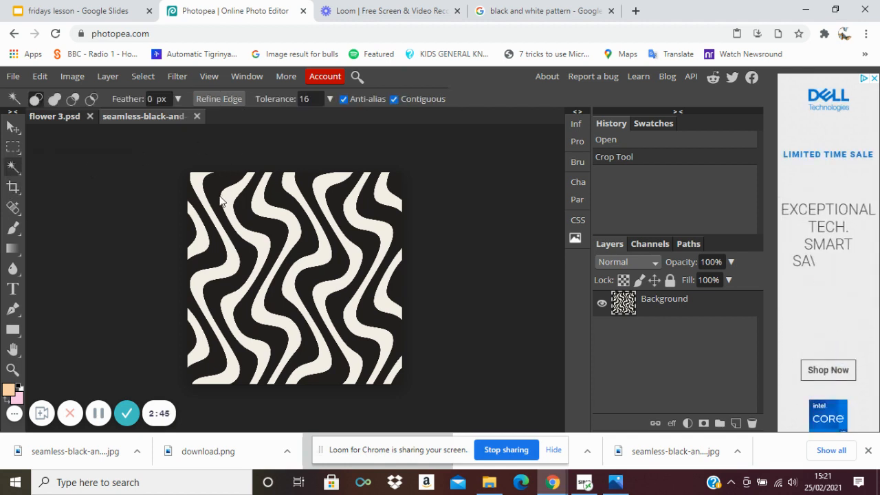
{"action": "left_click", "coordinate": [195, 186]}
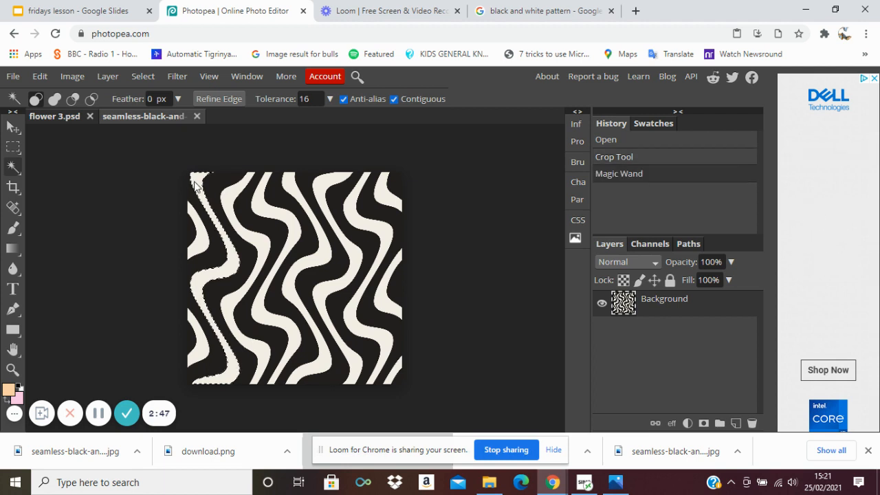
{"action": "key", "text": "Delete"}
{"action": "left_click", "coordinate": [198, 251]}
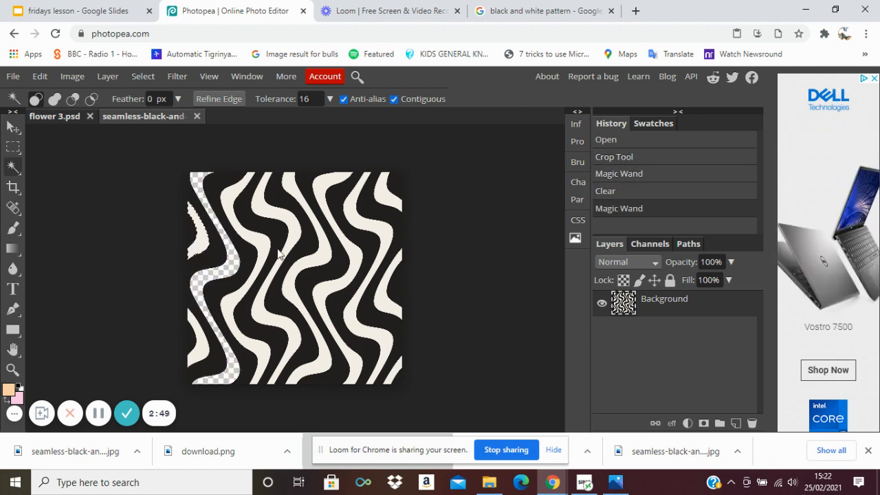
{"action": "key", "text": "Delete"}
{"action": "left_click", "coordinate": [197, 344]}
{"action": "key", "text": "Delete"}
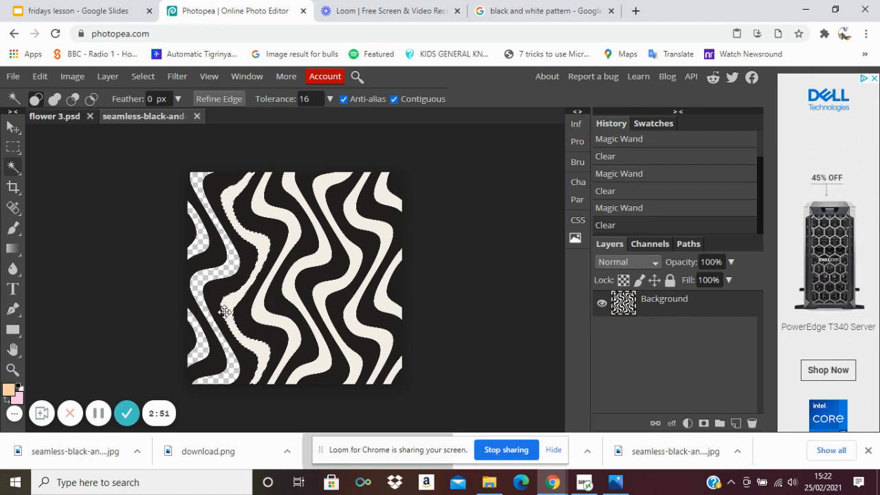
{"action": "left_click", "coordinate": [230, 313]}
{"action": "key", "text": "Delete"}
{"action": "left_click", "coordinate": [297, 292]}
{"action": "key", "text": "Delete"}
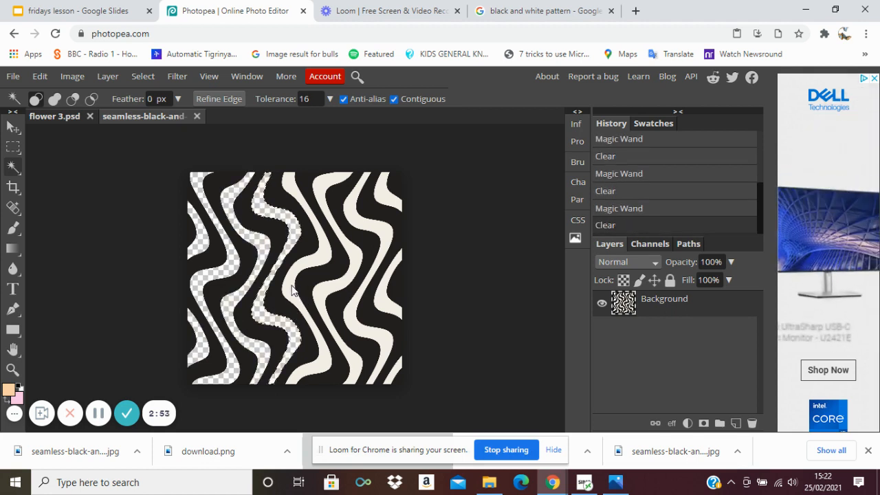
{"action": "left_click", "coordinate": [334, 296]}
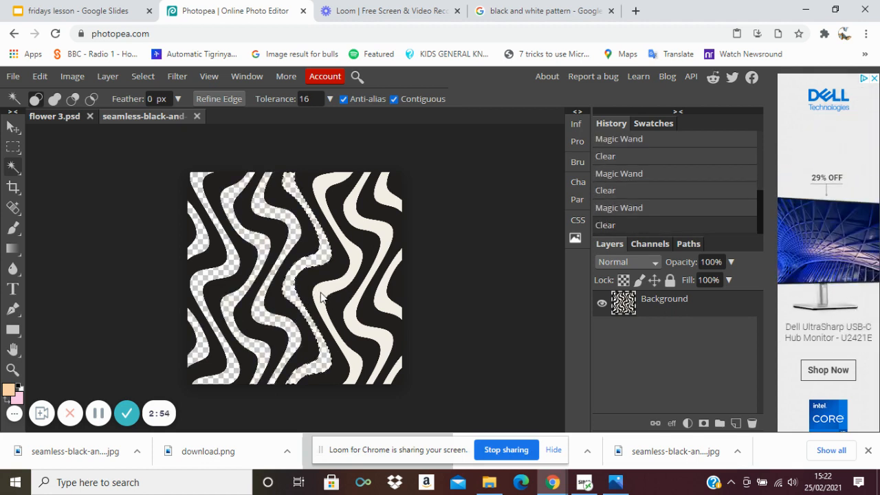
{"action": "key", "text": "Delete"}
{"action": "left_click", "coordinate": [358, 326]}
{"action": "key", "text": "Delete"}
{"action": "left_click", "coordinate": [388, 297]}
{"action": "key", "text": "Delete"}
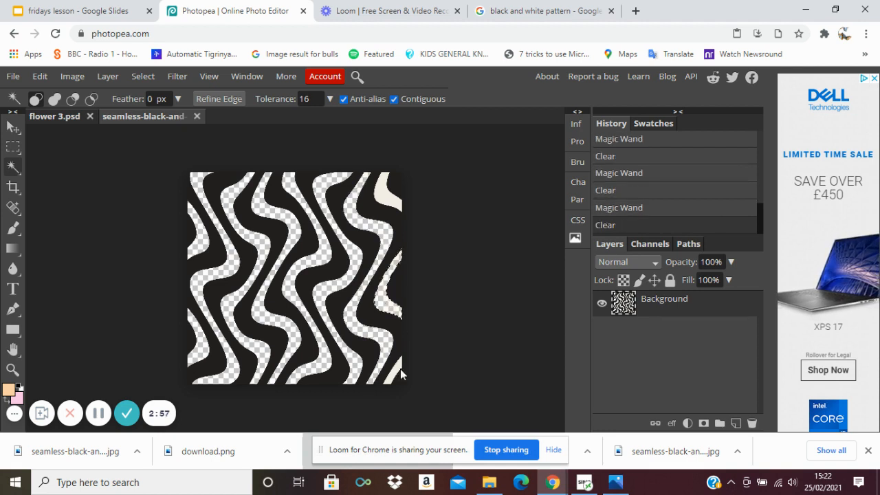
{"action": "left_click", "coordinate": [400, 369]}
{"action": "key", "text": "Delete"}
{"action": "left_click", "coordinate": [385, 197]}
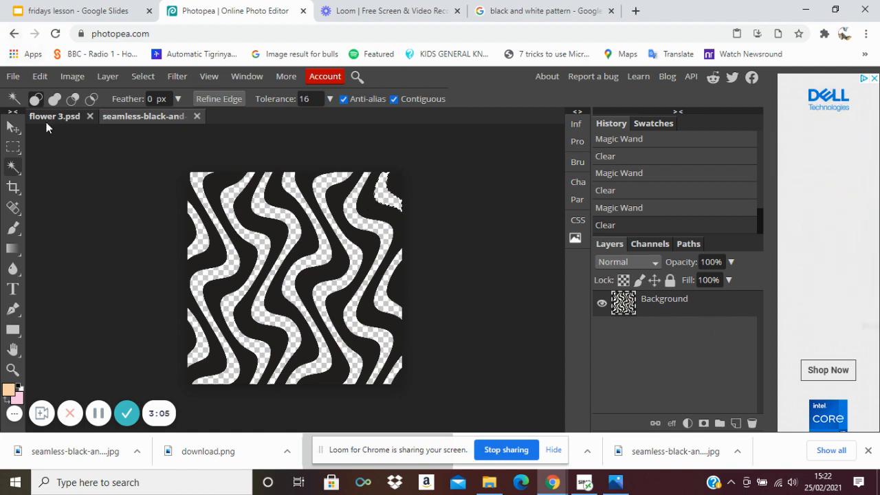
Select the whole cut-out pattern with Rectangle Select and copy it
{"action": "right_click", "coordinate": [12, 150]}
{"action": "left_click", "coordinate": [80, 142]}
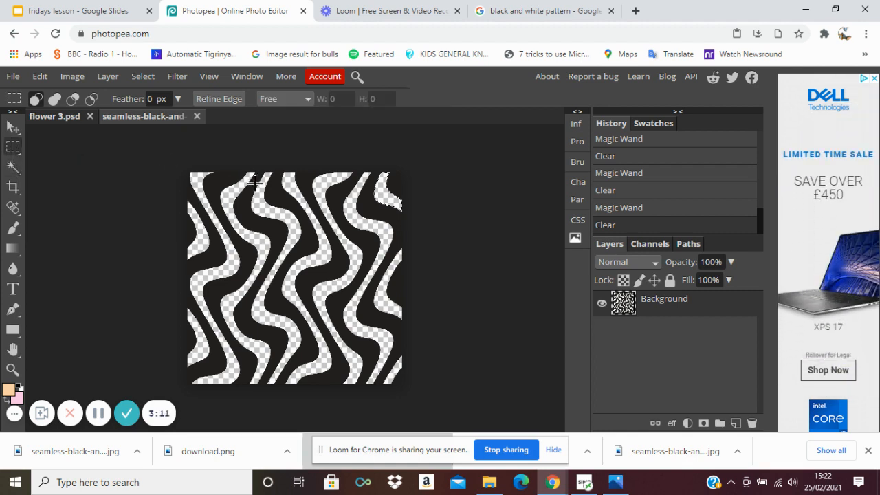
{"action": "left_click_drag", "start_coordinate": [190, 168], "coordinate": [412, 391]}
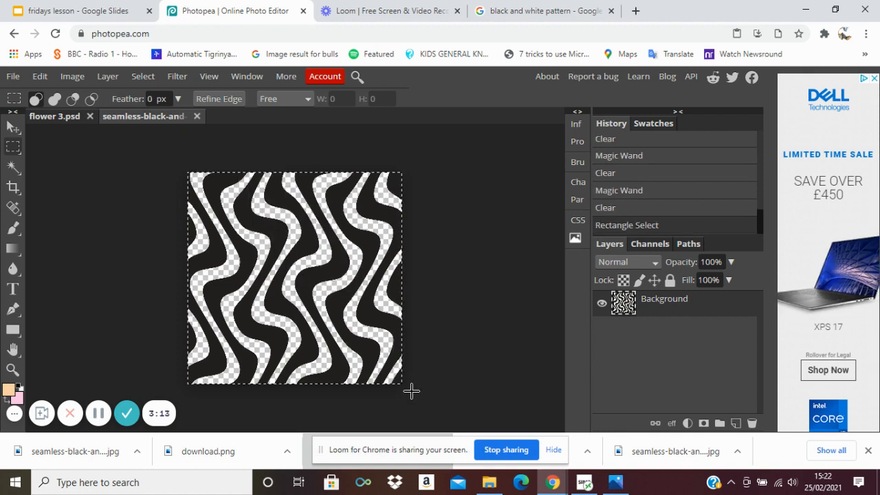
{"action": "left_click", "coordinate": [41, 77]}
{"action": "left_click", "coordinate": [61, 206]}
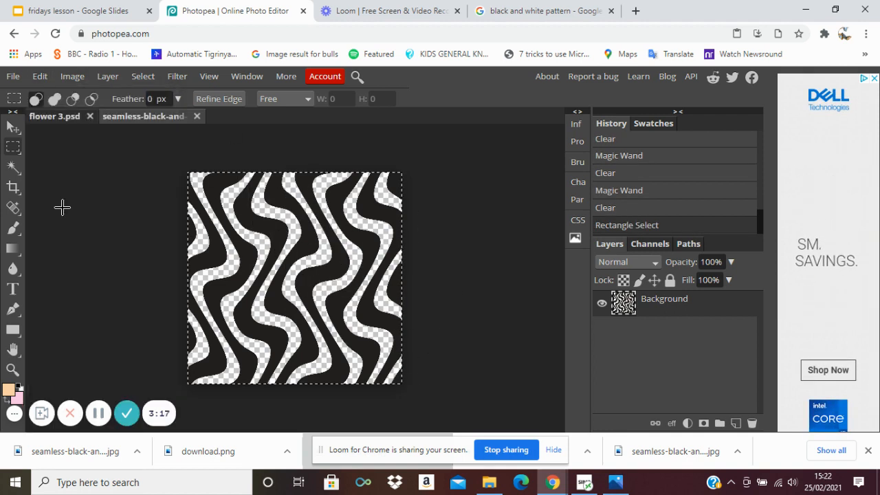
Paste the copied stripe pattern into flower 3.psd above the flower photo
{"action": "left_click", "coordinate": [66, 115]}
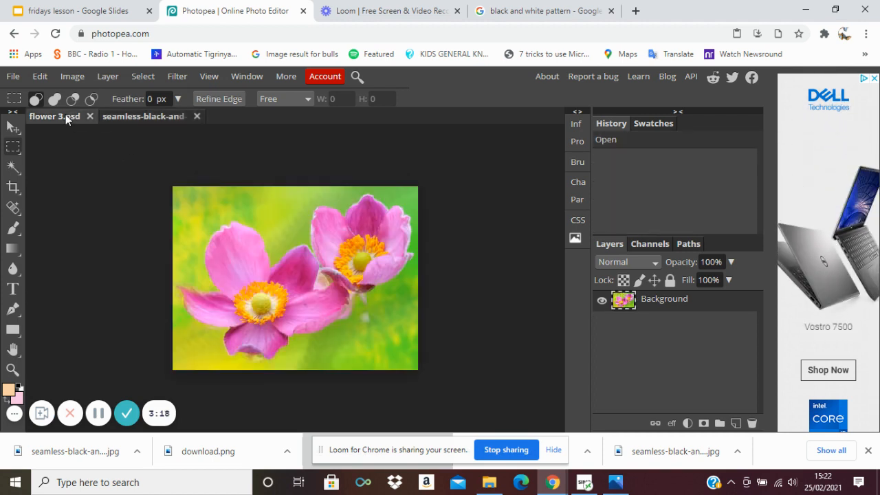
{"action": "left_click", "coordinate": [39, 77]}
{"action": "left_click", "coordinate": [63, 244]}
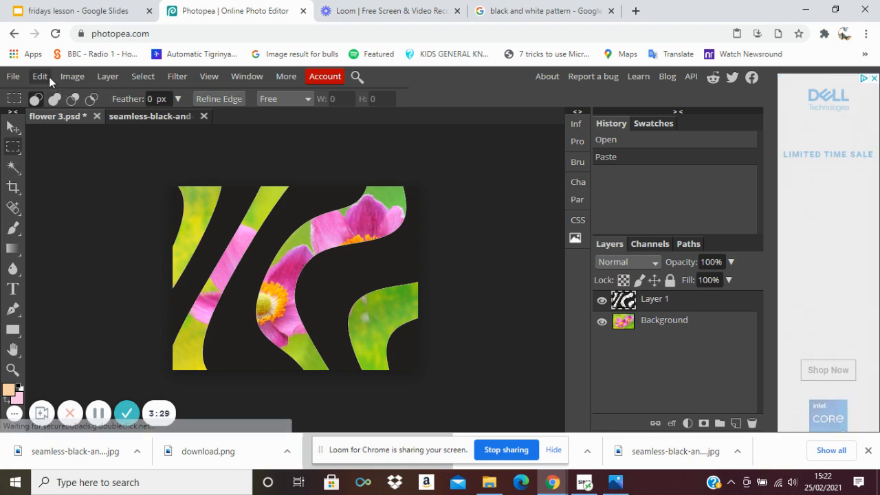
Scale the pasted stripe pattern to about 39% width and 57% height, positioning it to cover the whole flower photo
{"action": "left_click", "coordinate": [40, 76]}
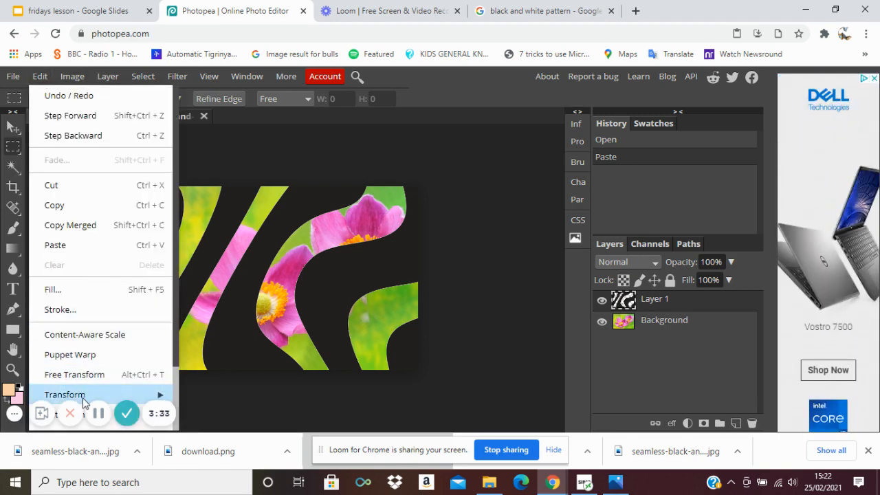
{"action": "mouse_move", "coordinate": [76, 395]}
{"action": "left_click", "coordinate": [242, 234]}
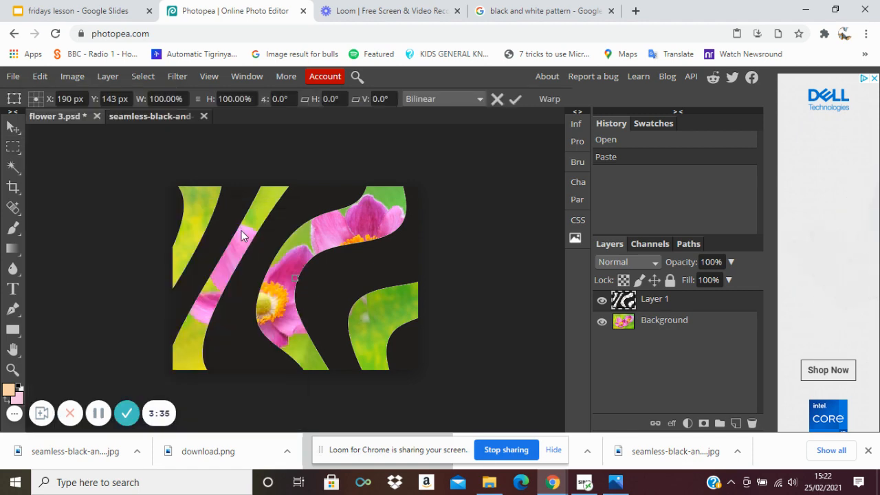
{"action": "left_click_drag", "start_coordinate": [184, 205], "coordinate": [180, 242]}
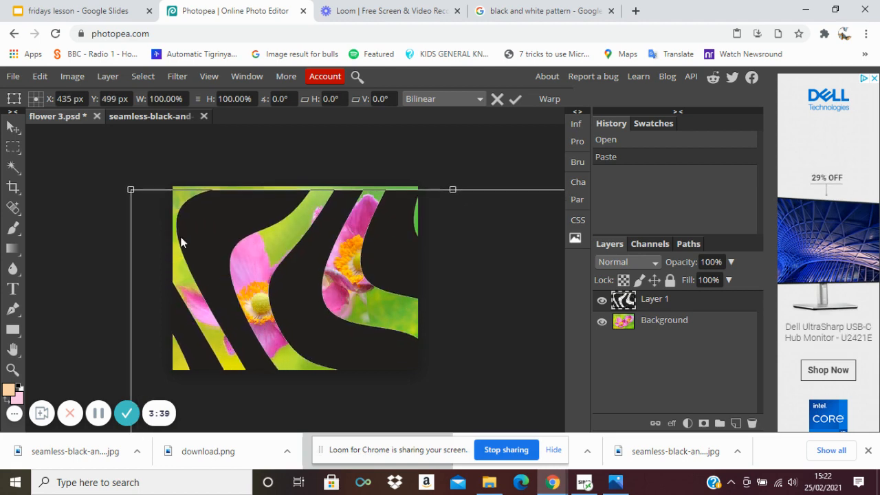
{"action": "left_click_drag", "start_coordinate": [132, 188], "coordinate": [380, 337]}
{"action": "left_click_drag", "start_coordinate": [432, 350], "coordinate": [235, 210]}
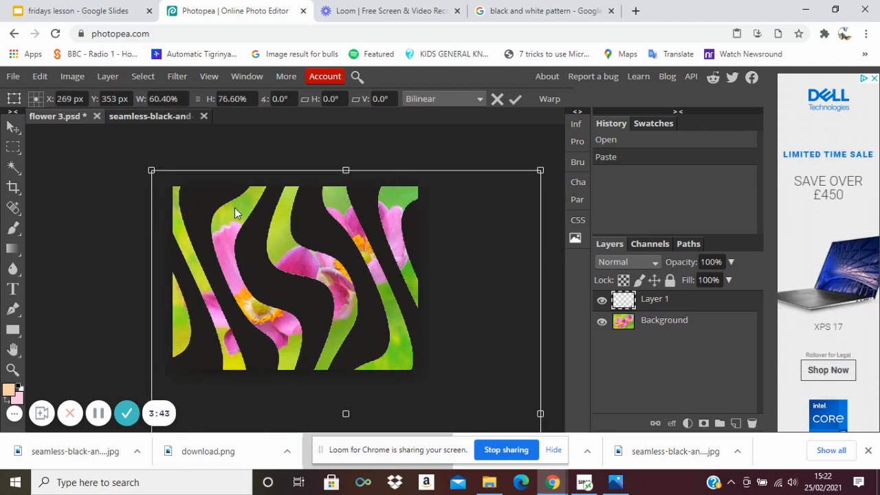
{"action": "left_click_drag", "start_coordinate": [149, 169], "coordinate": [330, 297]}
{"action": "left_click_drag", "start_coordinate": [384, 343], "coordinate": [227, 228]}
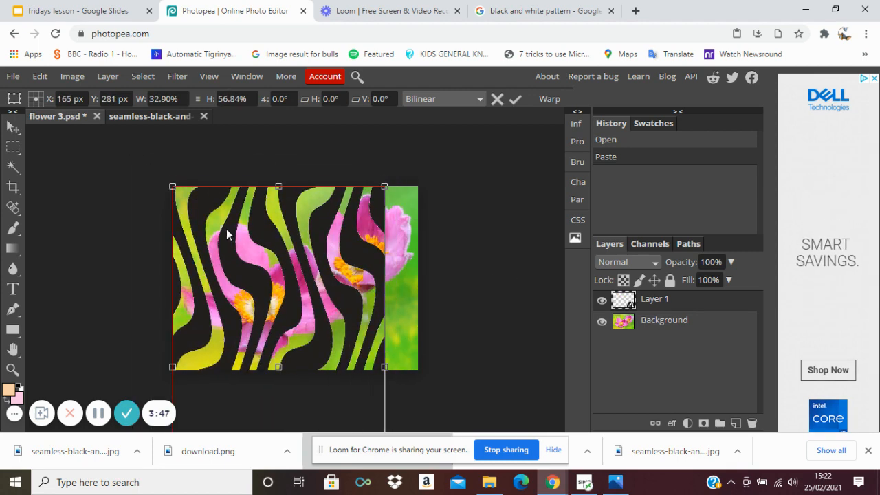
{"action": "left_click_drag", "start_coordinate": [383, 359], "coordinate": [425, 360]}
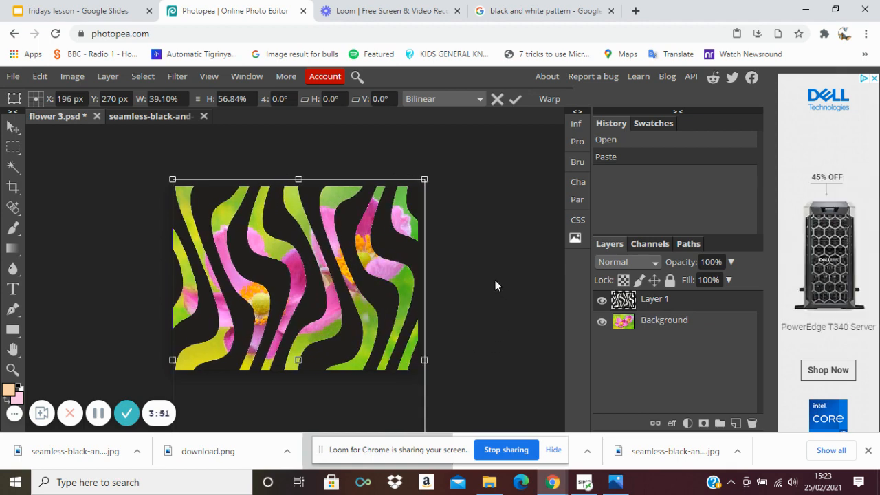
{"action": "double_click", "coordinate": [314, 271]}
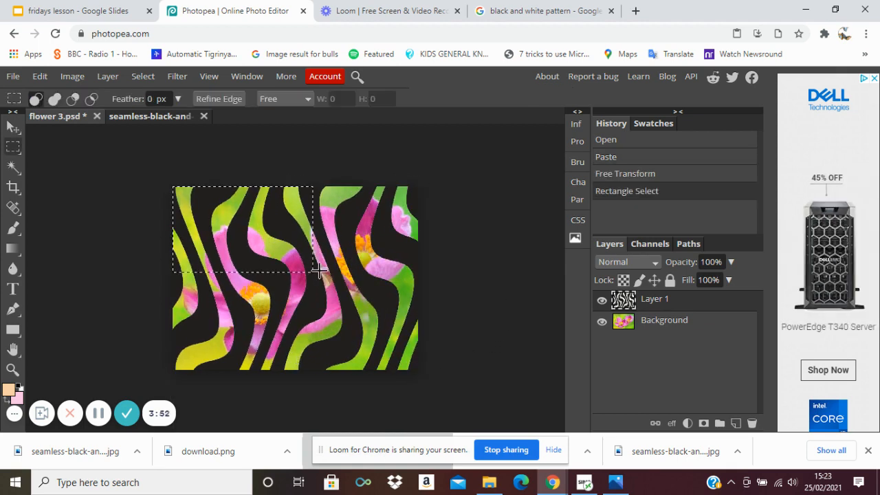
{"action": "left_click", "coordinate": [499, 224]}
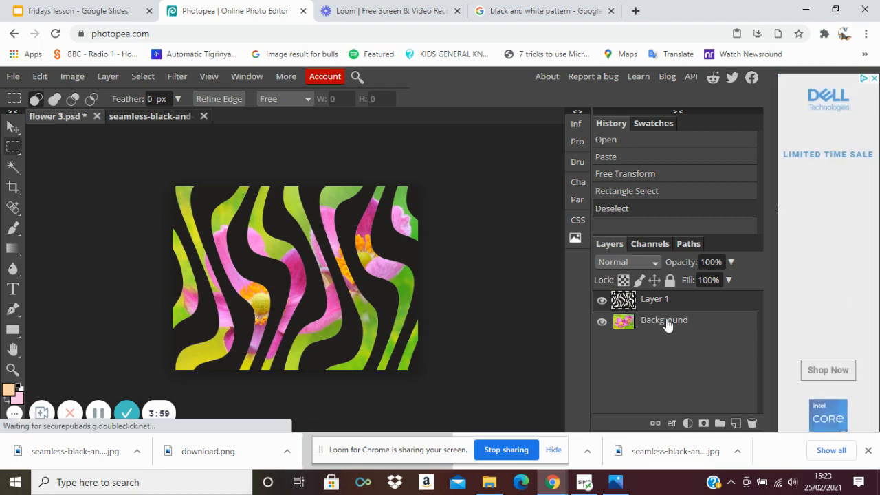
Duplicate the Background flower layer
{"action": "left_click", "coordinate": [875, 82]}
{"action": "left_click", "coordinate": [257, 7]}
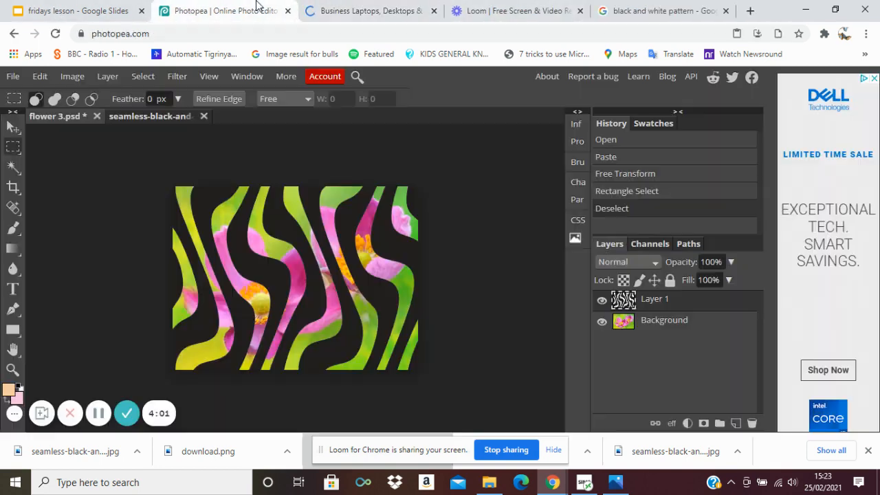
{"action": "left_click", "coordinate": [674, 326]}
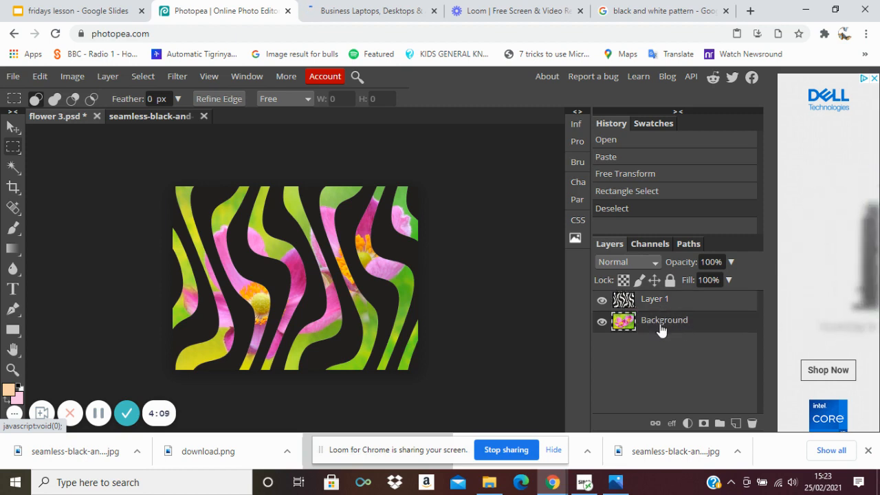
{"action": "right_click", "coordinate": [662, 325]}
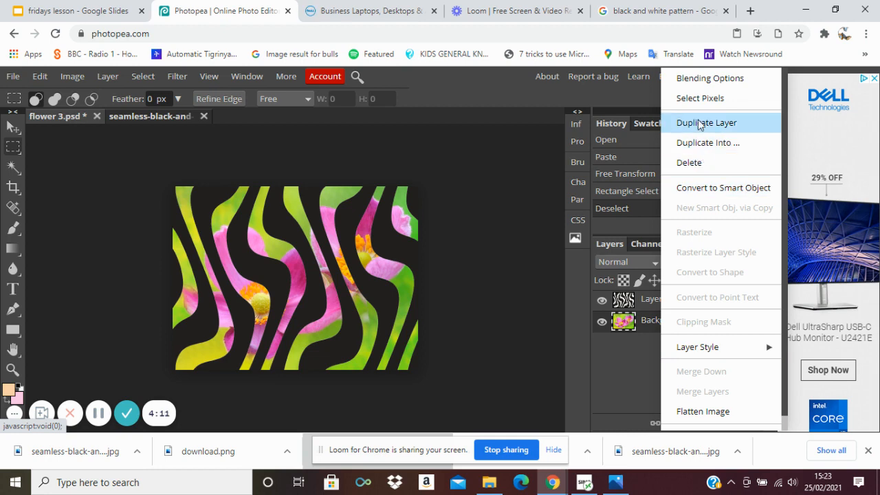
{"action": "left_click", "coordinate": [87, 157]}
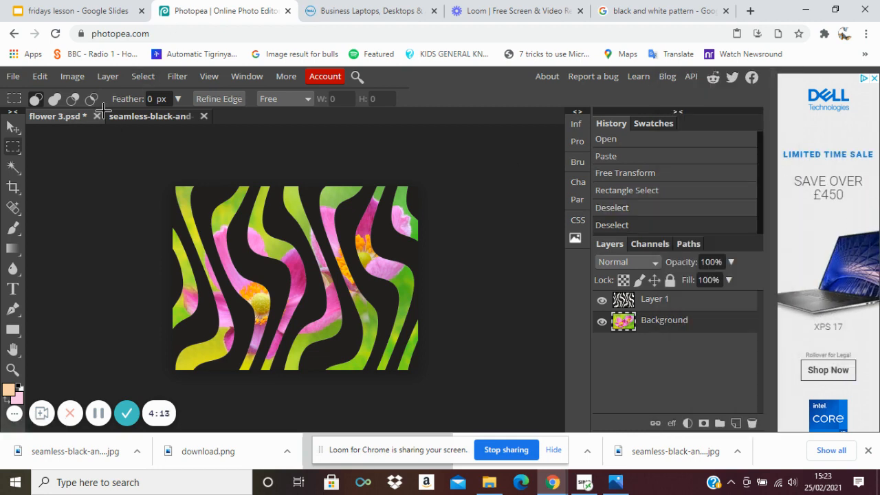
{"action": "left_click", "coordinate": [115, 78]}
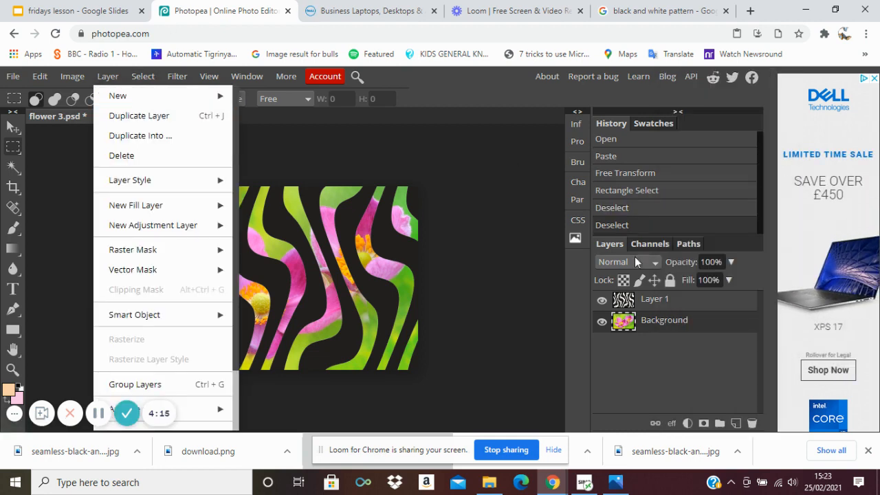
{"action": "left_click", "coordinate": [665, 329]}
{"action": "right_click", "coordinate": [666, 329]}
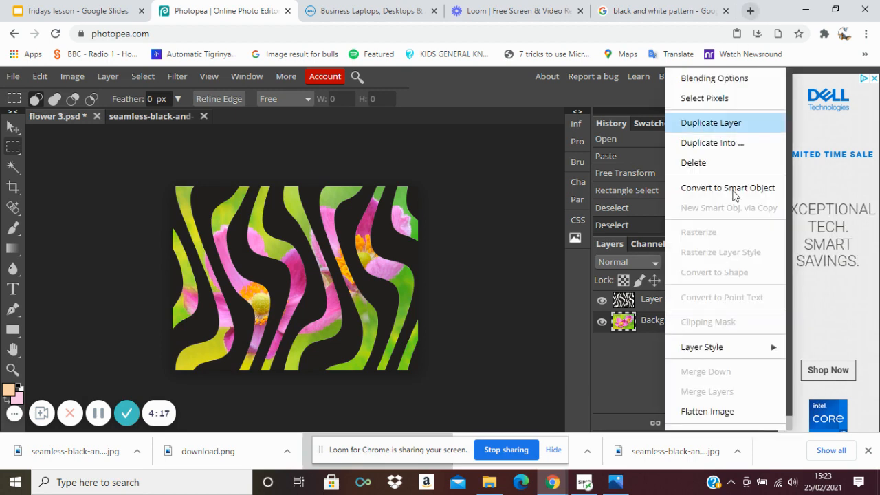
{"action": "left_click", "coordinate": [699, 124]}
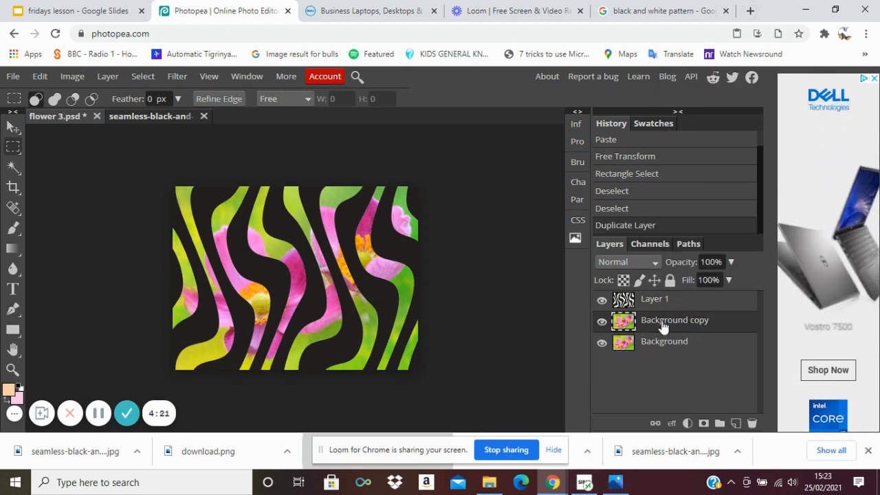
Move the Background copy layer above the stripe pattern layer and turn it into a clipping mask on the stripes
{"action": "left_click_drag", "start_coordinate": [663, 327], "coordinate": [661, 297]}
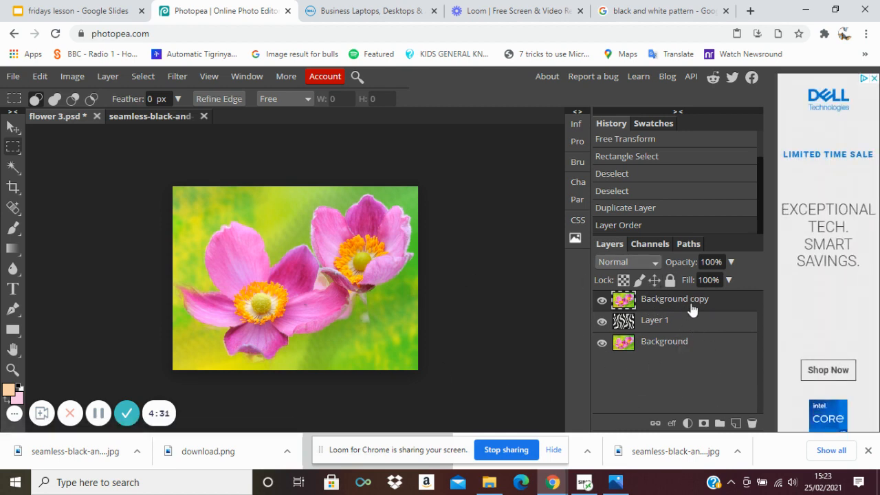
{"action": "right_click", "coordinate": [691, 309]}
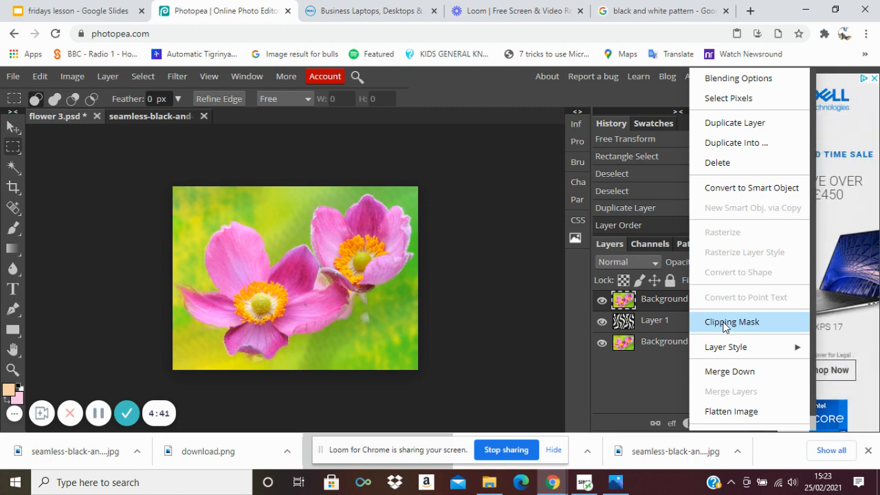
{"action": "left_click", "coordinate": [724, 327]}
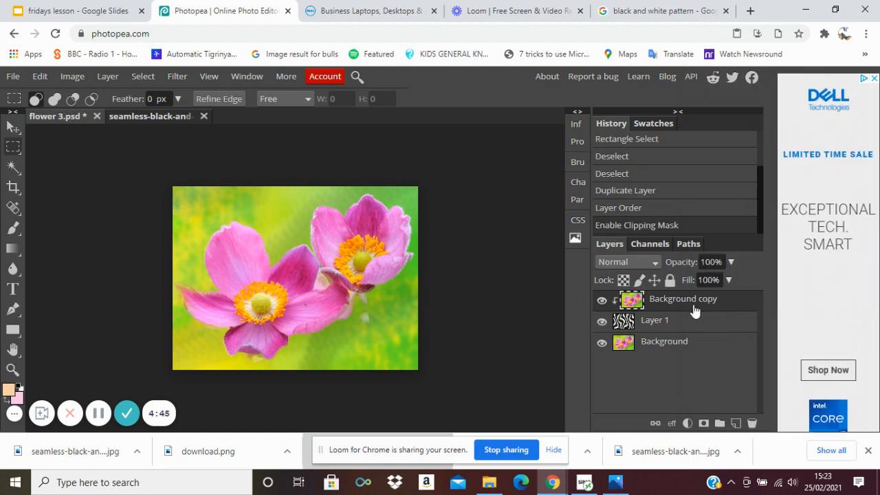
{"action": "right_click", "coordinate": [665, 323]}
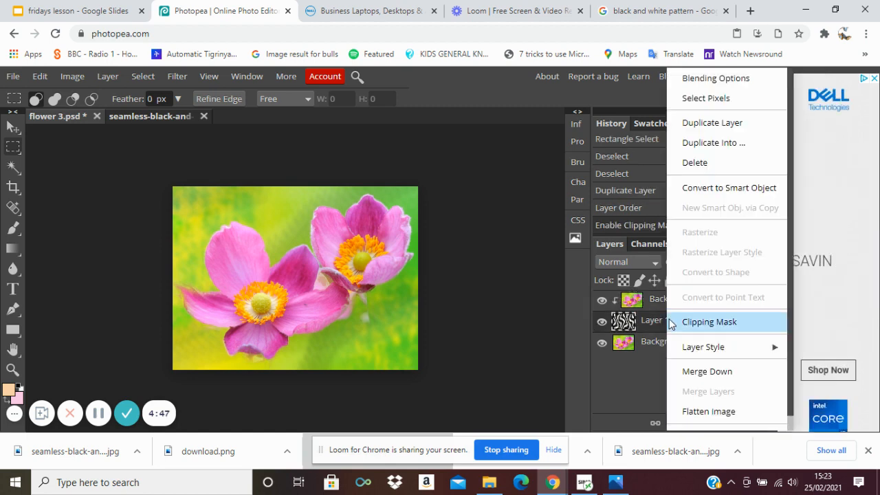
{"action": "right_click", "coordinate": [658, 309]}
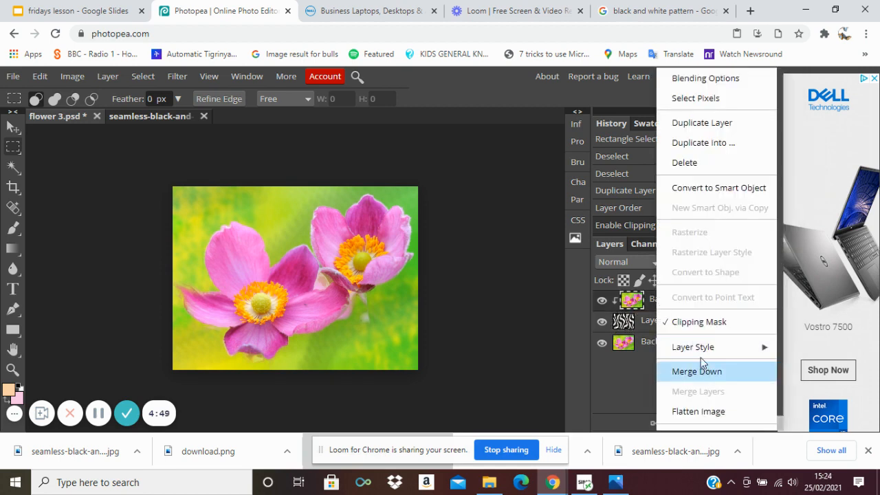
{"action": "left_click", "coordinate": [521, 327]}
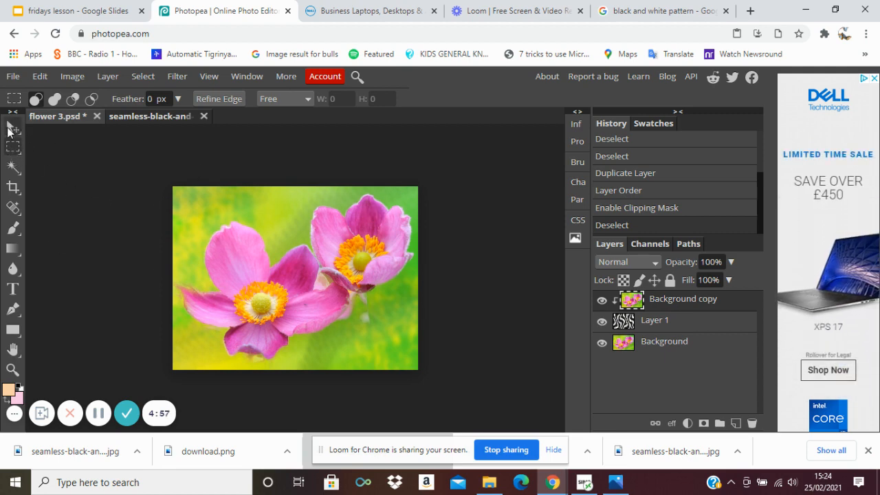
Shift the clipped flower copy up and to the left with the Move tool, offsetting it from the photo underneath
{"action": "left_click", "coordinate": [13, 128]}
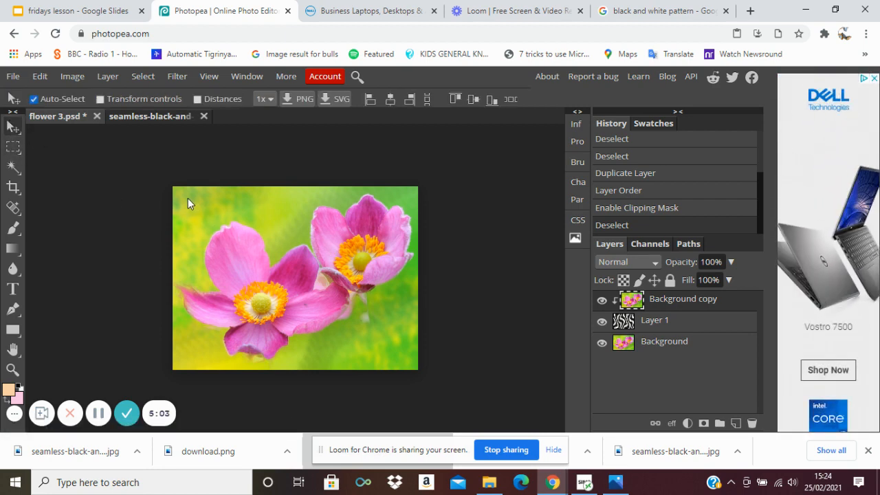
{"action": "left_click_drag", "start_coordinate": [188, 198], "coordinate": [162, 177]}
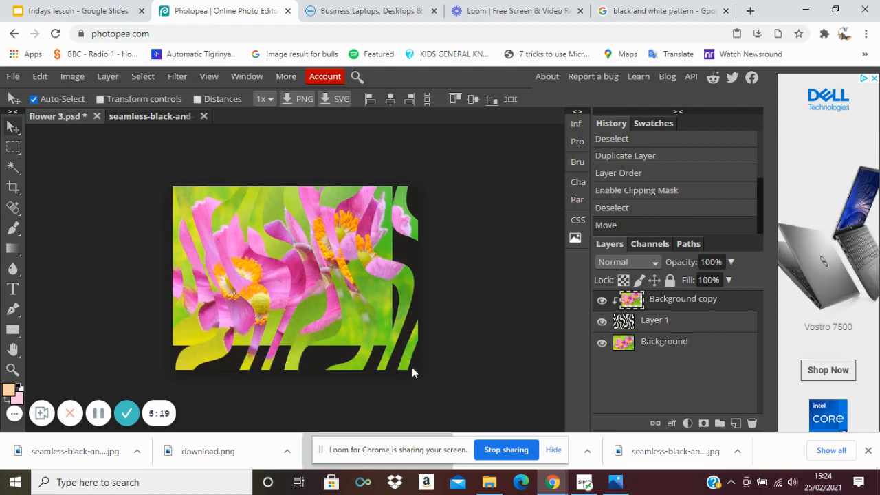
Enlarge the clipped flower copy to about 125% width and 138% height, and move it slightly up and left
{"action": "left_click", "coordinate": [39, 79]}
{"action": "mouse_move", "coordinate": [85, 393]}
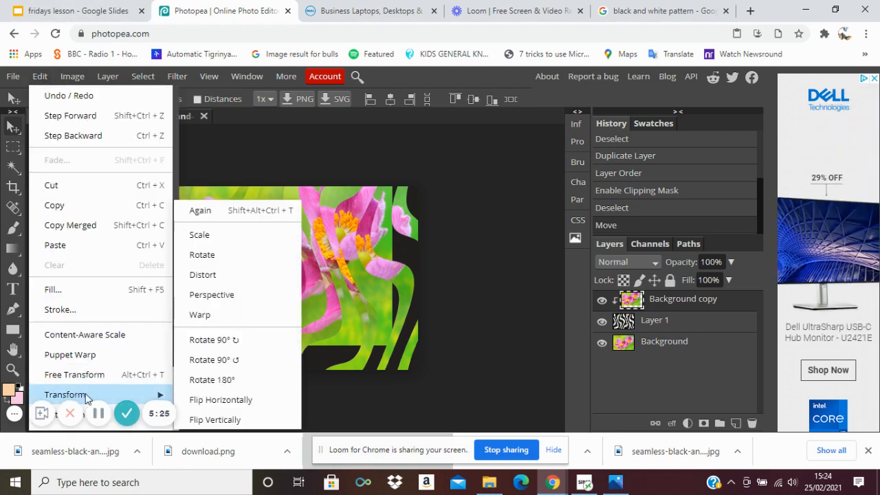
{"action": "left_click", "coordinate": [216, 236]}
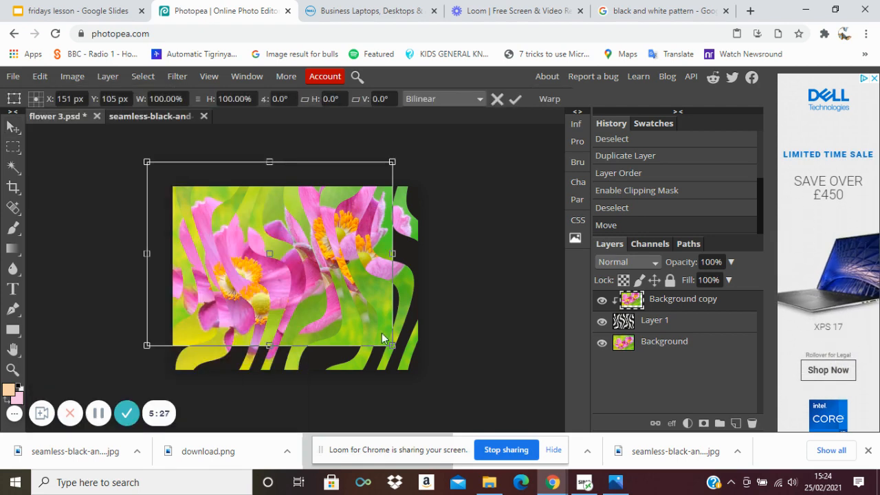
{"action": "left_click_drag", "start_coordinate": [393, 347], "coordinate": [453, 414]}
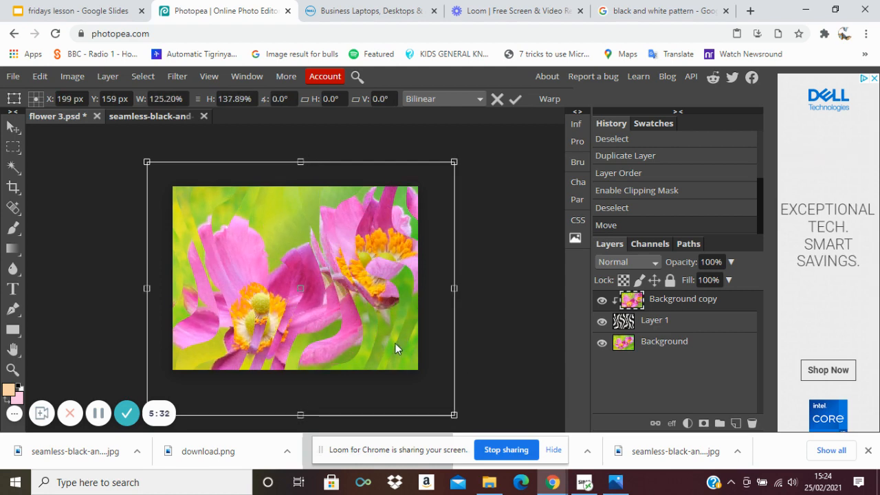
{"action": "left_click", "coordinate": [12, 126]}
{"action": "left_click_drag", "start_coordinate": [236, 229], "coordinate": [225, 188]}
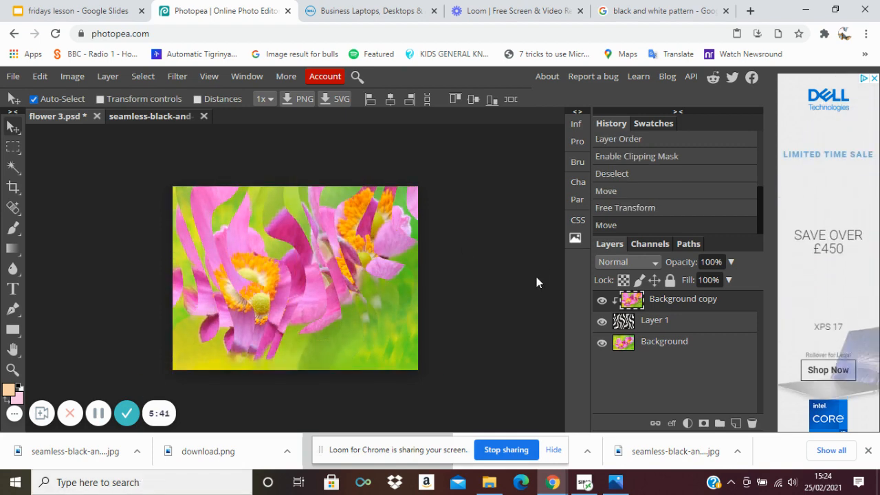
Export the patterned flower image as a JPG at 100% quality and open the saved flower 3 (4).jpg in Photos
{"action": "left_click", "coordinate": [15, 78]}
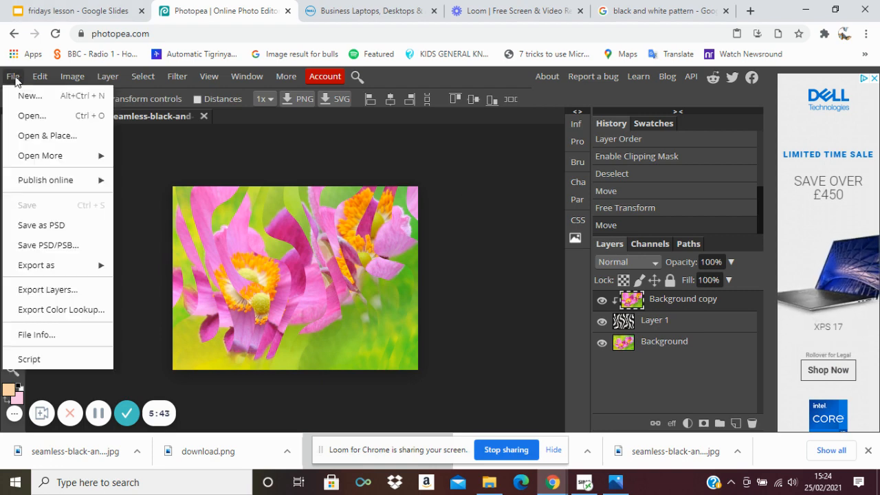
{"action": "mouse_move", "coordinate": [73, 269]}
{"action": "left_click", "coordinate": [135, 286]}
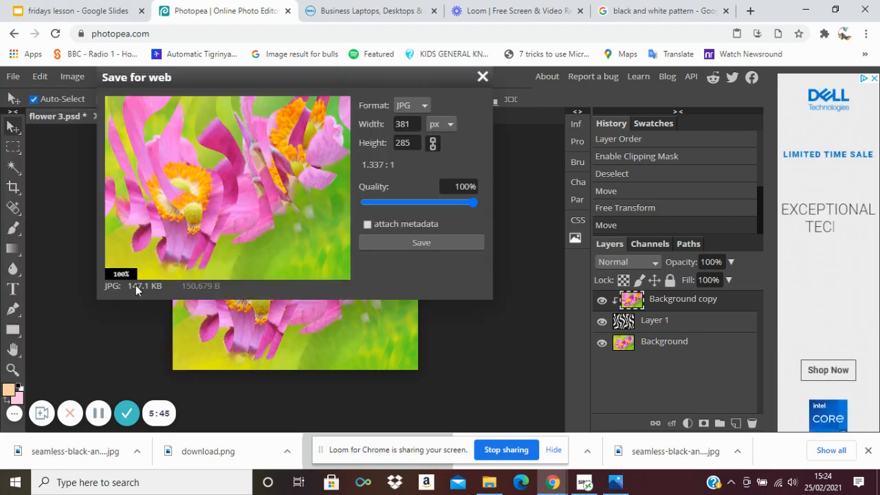
{"action": "left_click", "coordinate": [409, 243]}
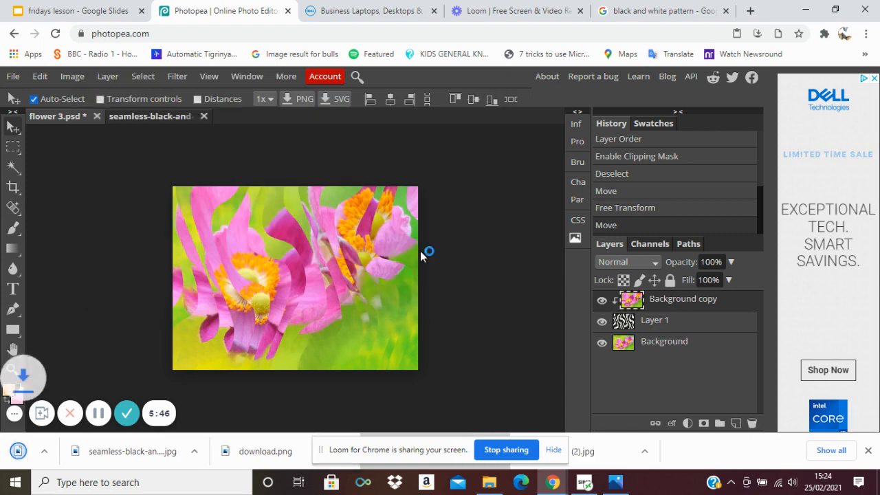
{"action": "left_click", "coordinate": [64, 460]}
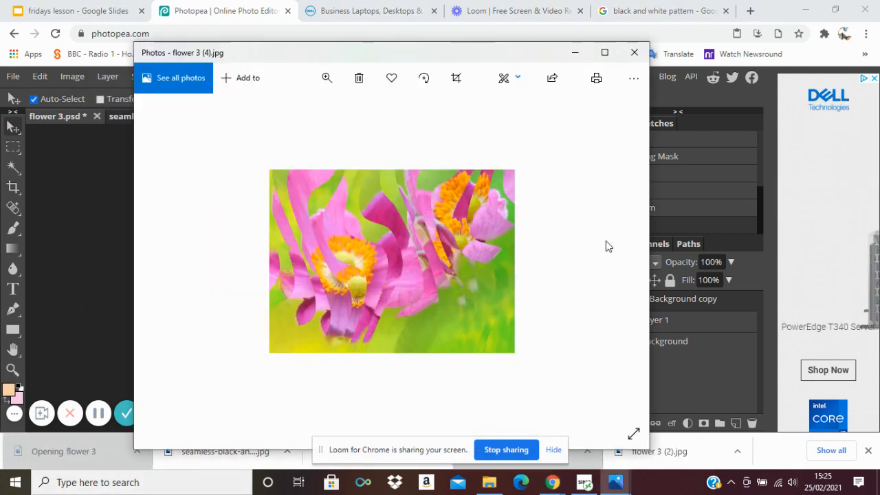
{"action": "right_click", "coordinate": [417, 252]}
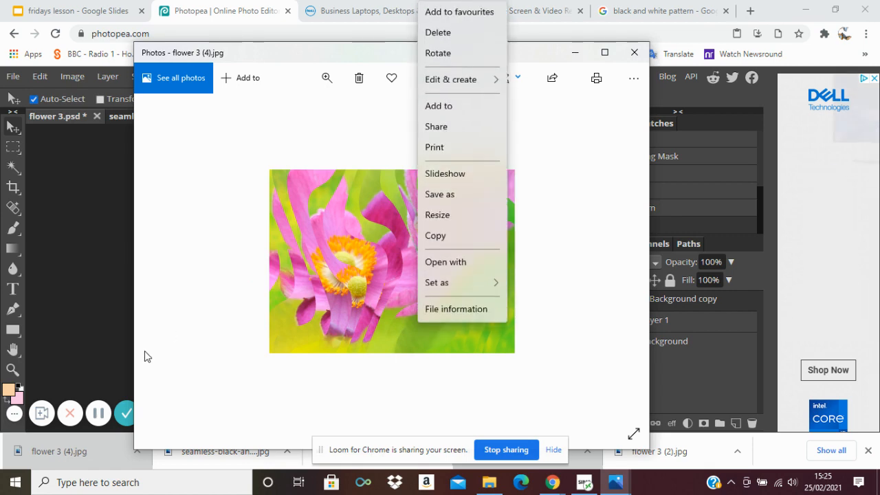